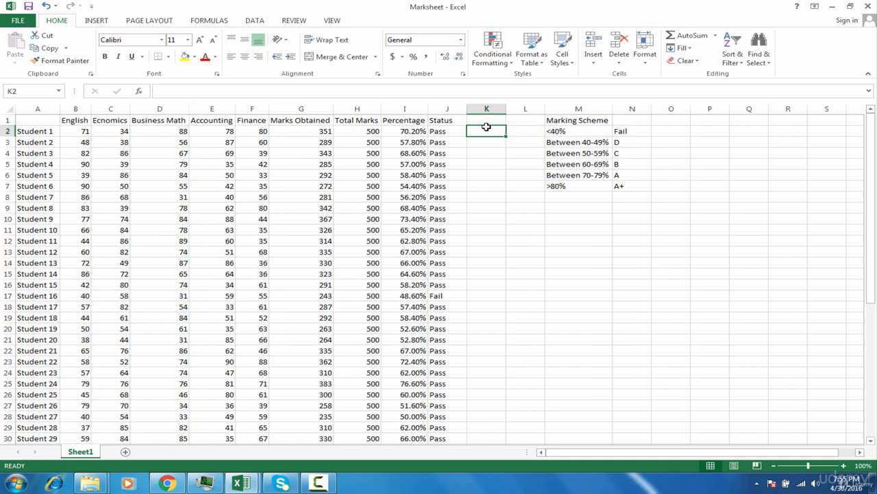
# Step: Enter the column header "Grades" in cell K1, beside the Status column
pyautogui.click(486, 122)
pyautogui.write('Drades')
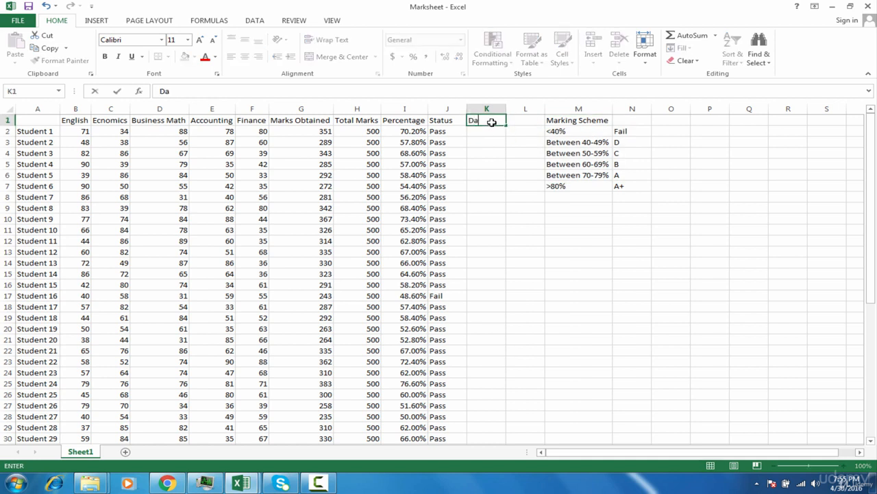
pyautogui.press('Return')
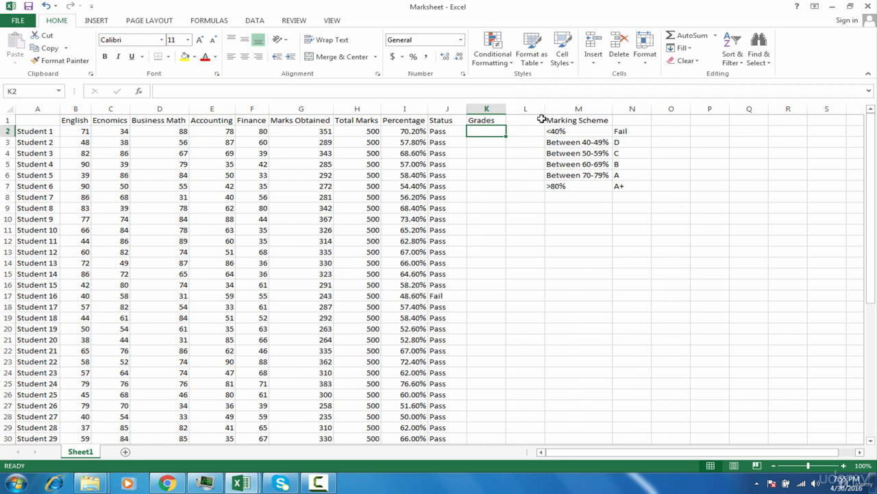
# Step: Review the Marking Scheme table in M1:N7, checking which grade belongs to each percentage range
pyautogui.moveTo(556, 120); pyautogui.dragTo(626, 185)
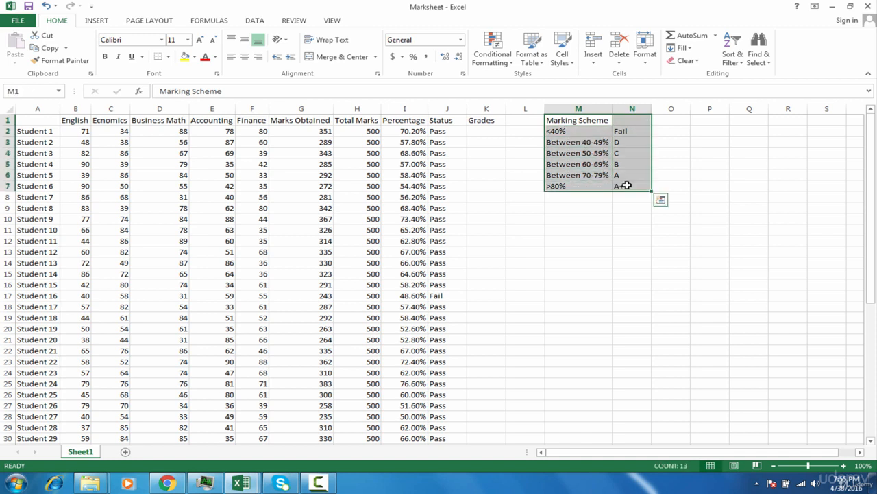
pyautogui.click(582, 133)
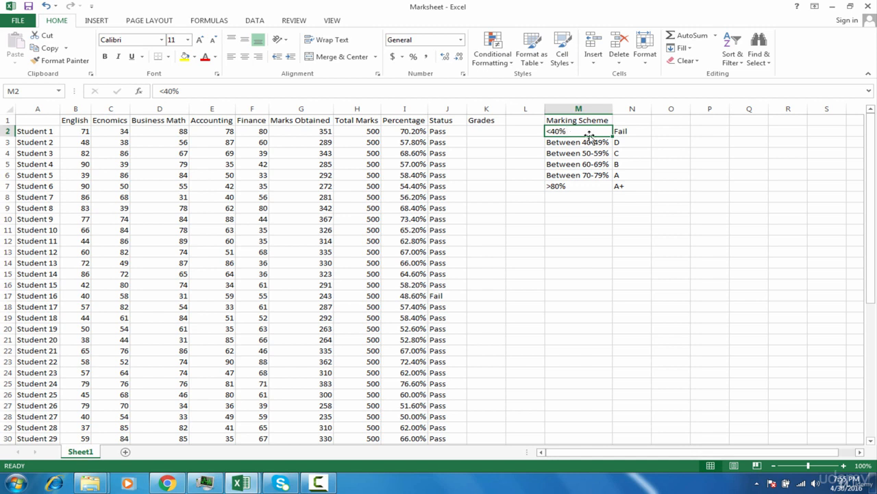
pyautogui.click(628, 133)
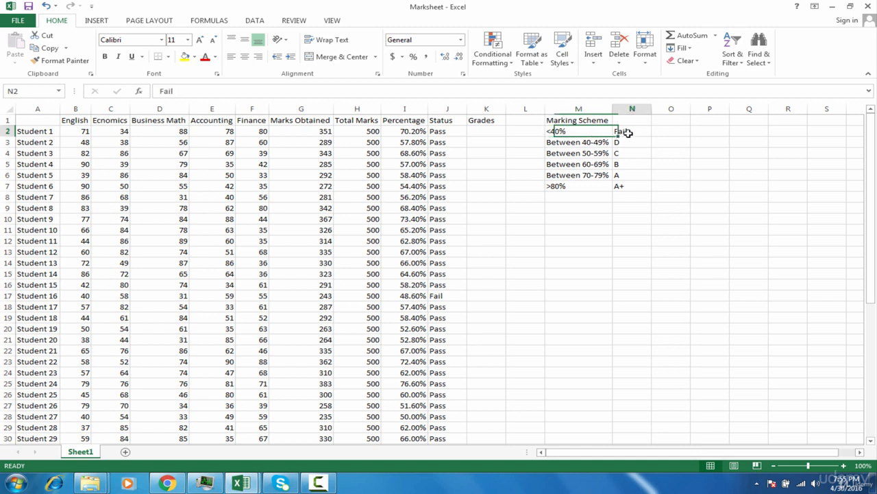
pyautogui.click(595, 144)
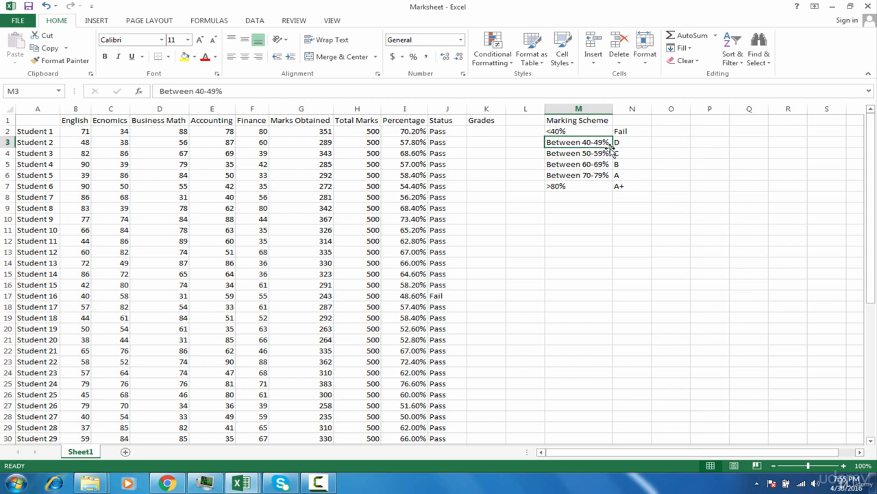
pyautogui.click(634, 146)
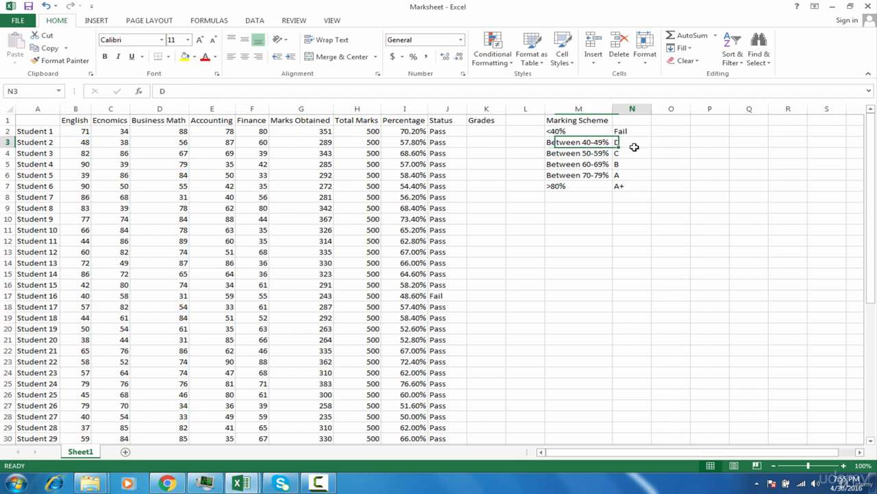
pyautogui.click(596, 155)
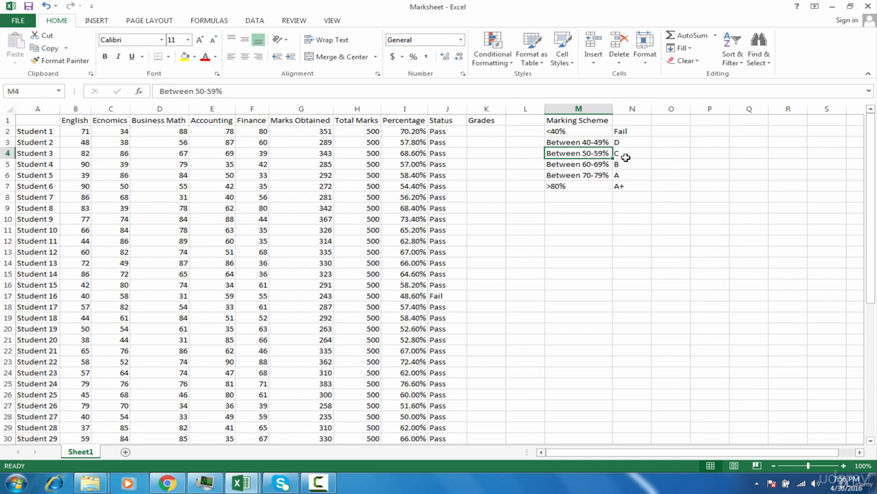
pyautogui.click(628, 156)
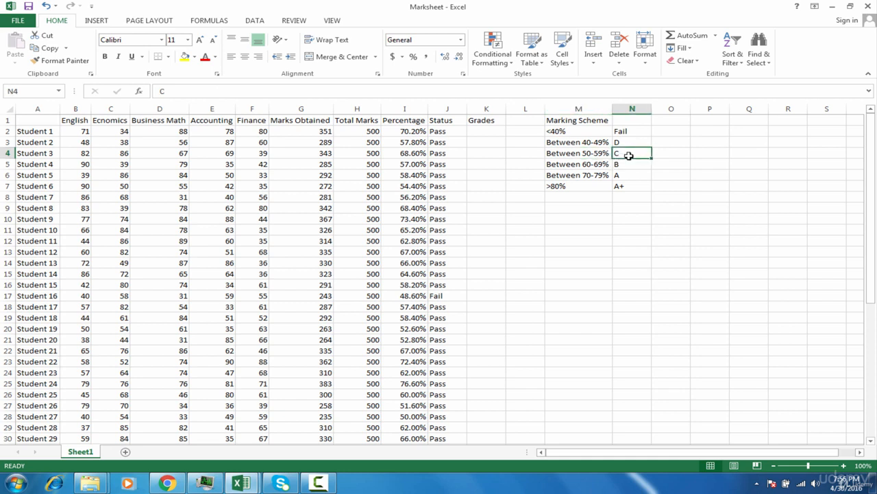
pyautogui.moveTo(588, 153); pyautogui.dragTo(587, 175)
pyautogui.click(587, 176)
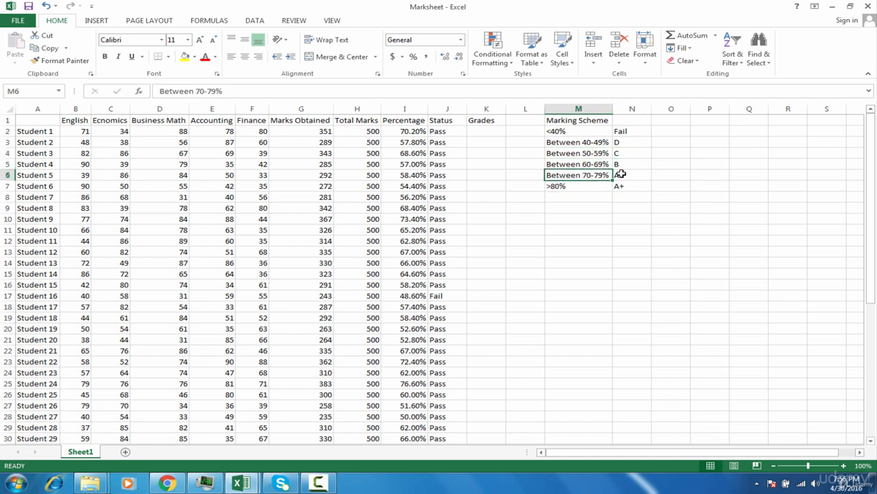
pyautogui.click(628, 175)
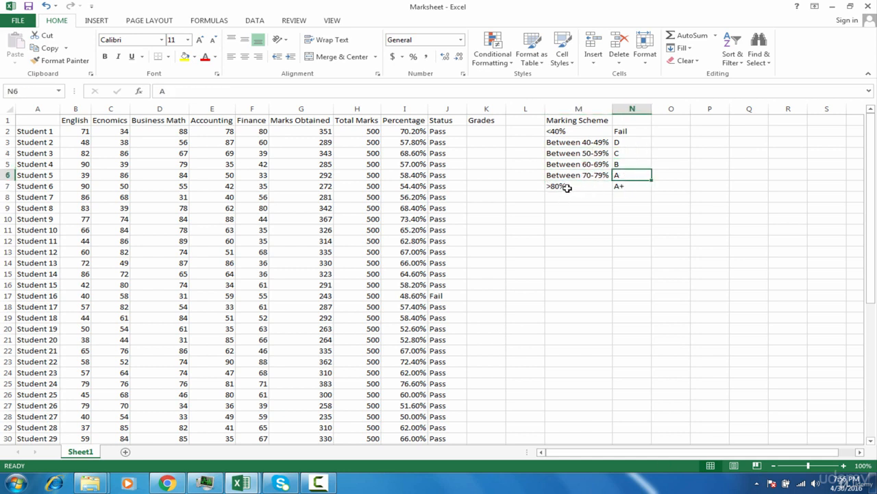
# Step: Change the A+ condition in cell M7 of the Marking Scheme to >=80%
pyautogui.click(567, 187)
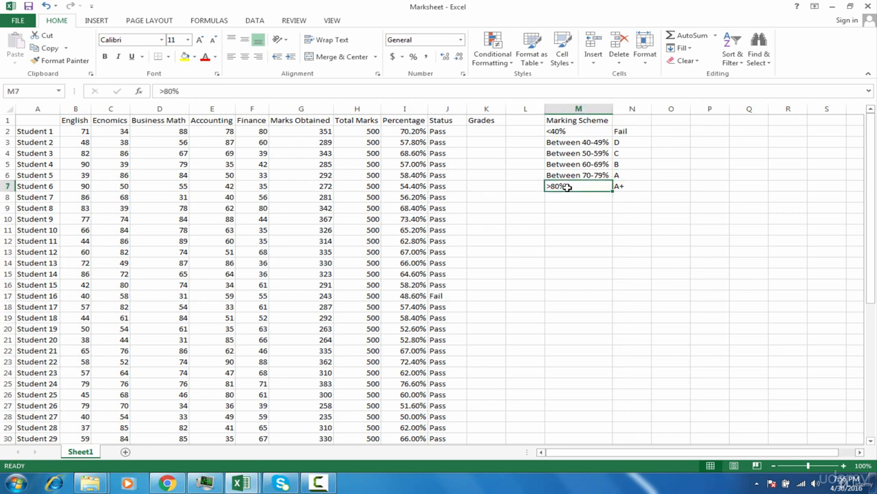
pyautogui.click(165, 91)
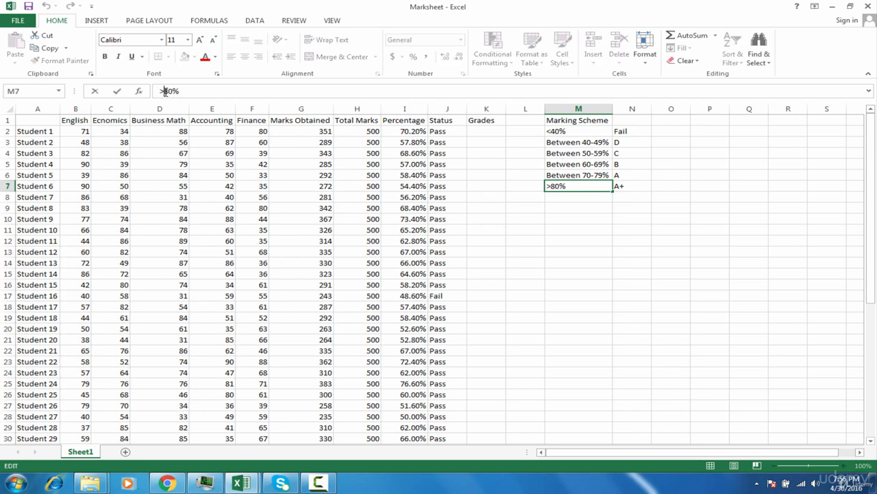
pyautogui.write('=')
pyautogui.press('Tab')
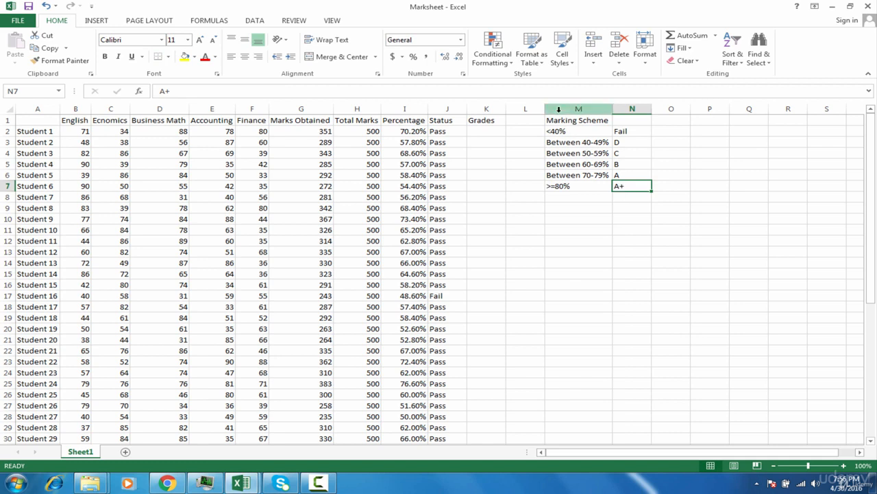
pyautogui.moveTo(561, 121); pyautogui.dragTo(641, 189)
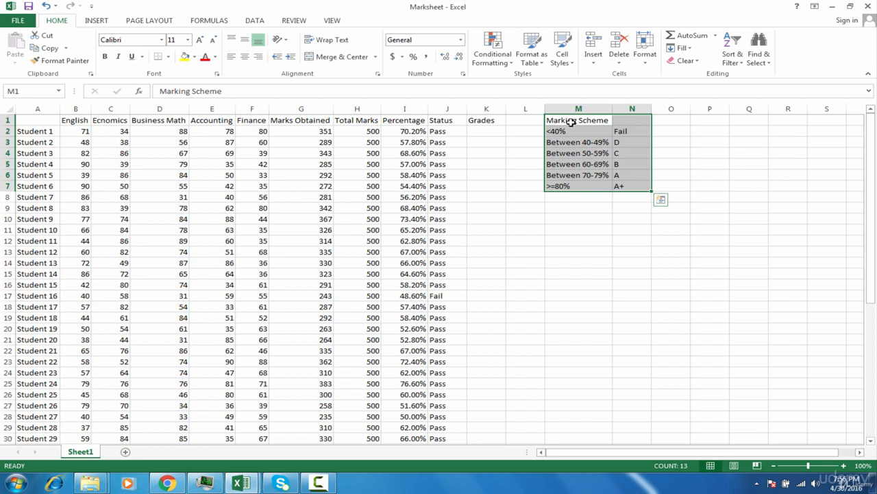
# Step: Begin an IF formula in K2 that returns "Fail" when the percentage in I2 is below 40%
pyautogui.click(492, 132)
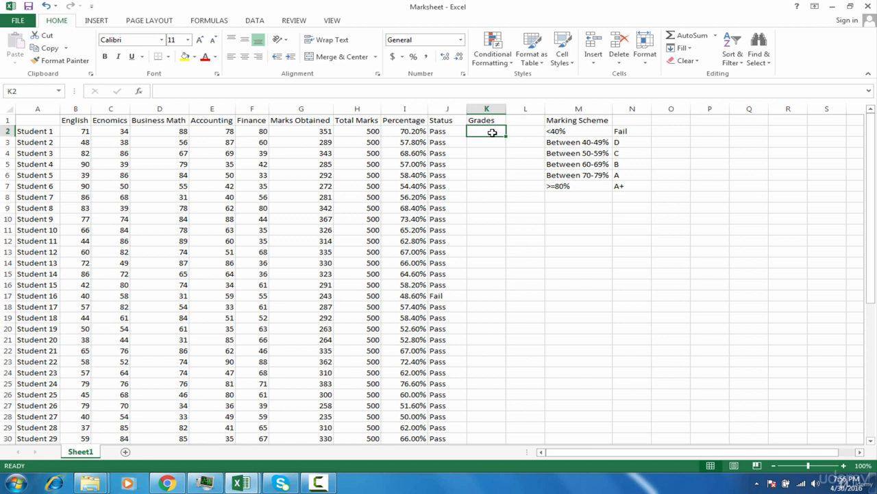
pyautogui.write('=if')
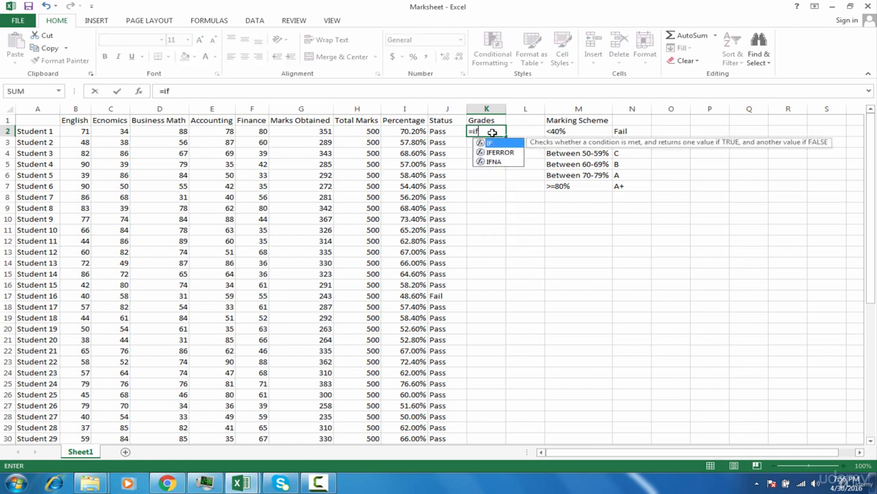
pyautogui.press('Tab')
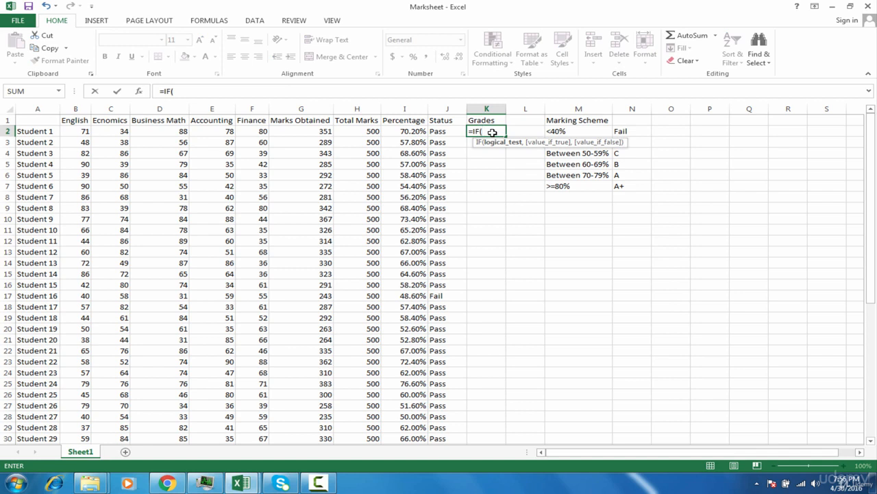
pyautogui.click(417, 131)
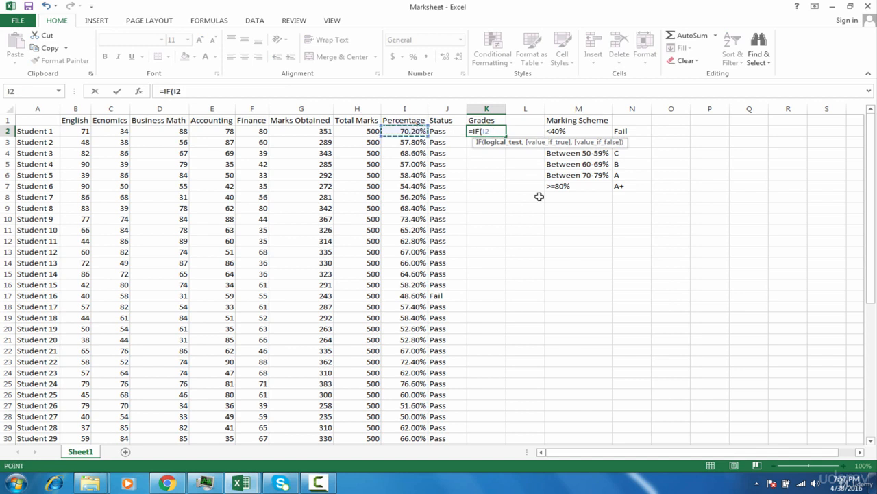
pyautogui.write('<40%')
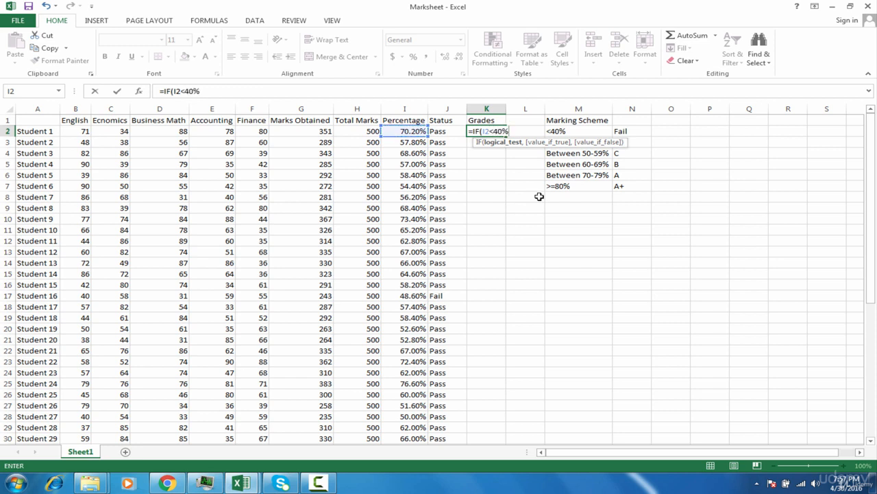
pyautogui.write(',"')
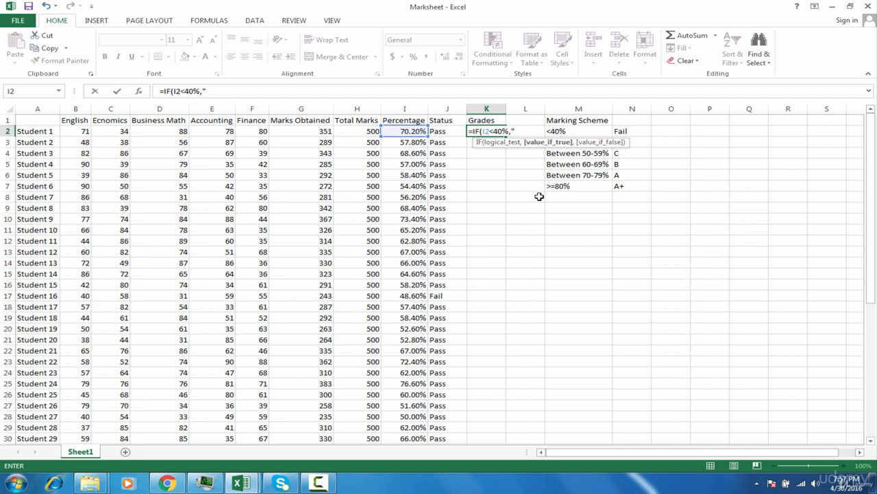
pyautogui.write('Fail",')
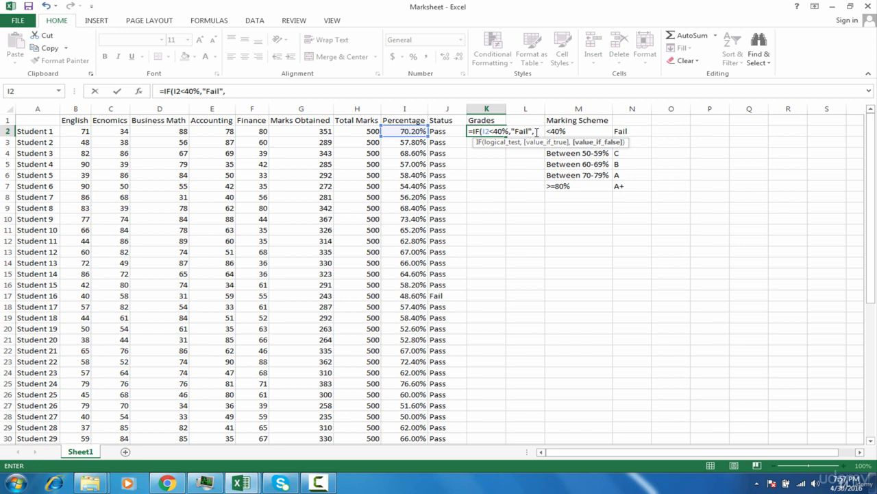
# Step: Nest a second IF as the false value in K2's formula, returning "D" when I2 is below 50%
pyautogui.click(535, 131)
pyautogui.write('IF(')
pyautogui.click(424, 134)
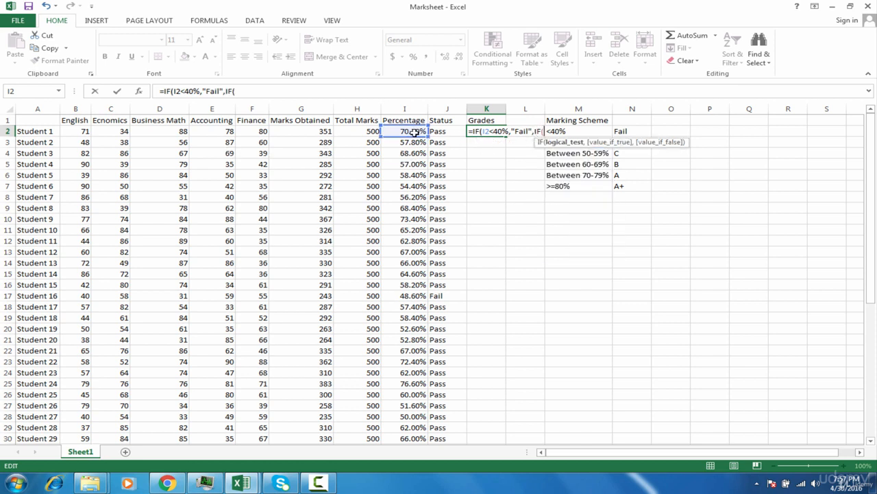
pyautogui.write('<50')
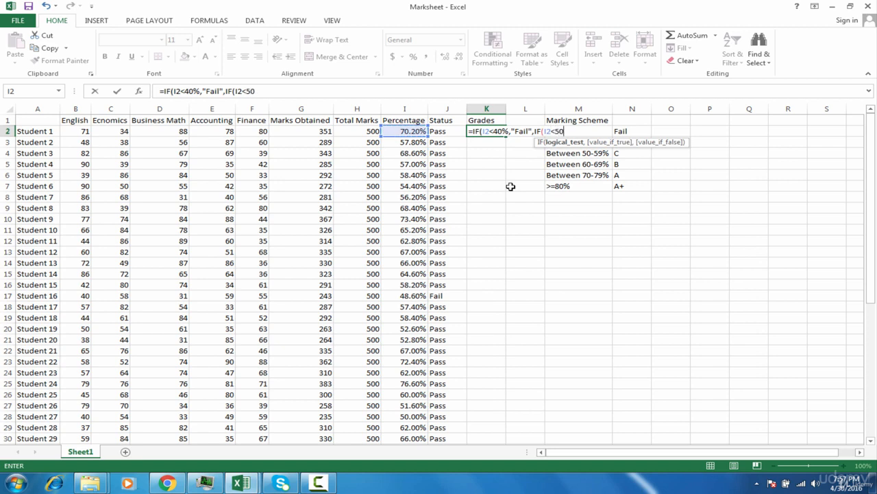
pyautogui.write('%,"')
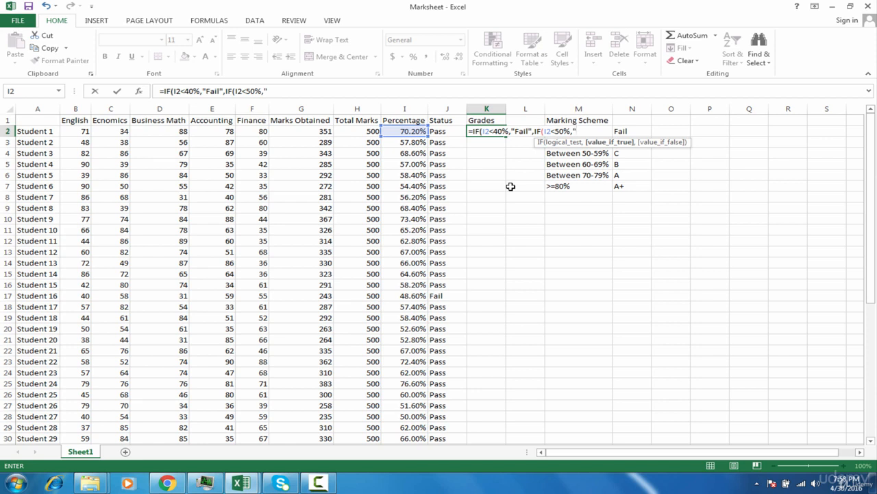
pyautogui.write('D",')
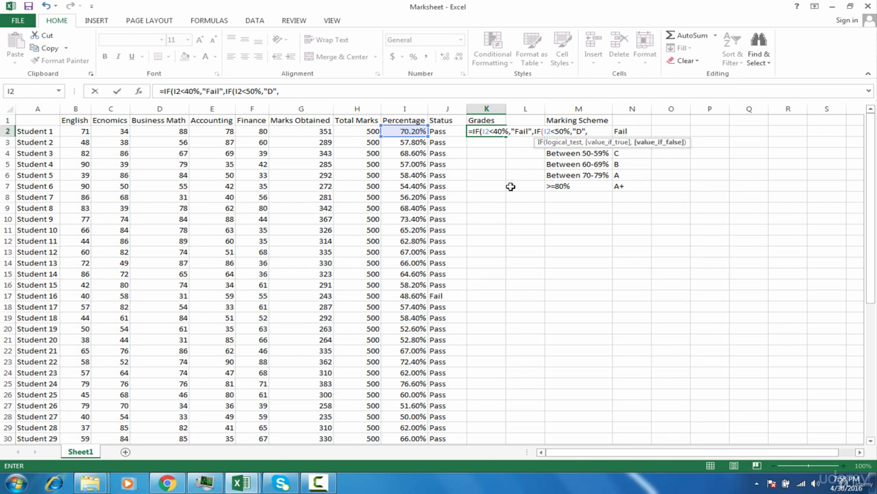
# Step: Nest a third IF in K2's formula, returning "C" when I2 is below 60%
pyautogui.write('IF(')
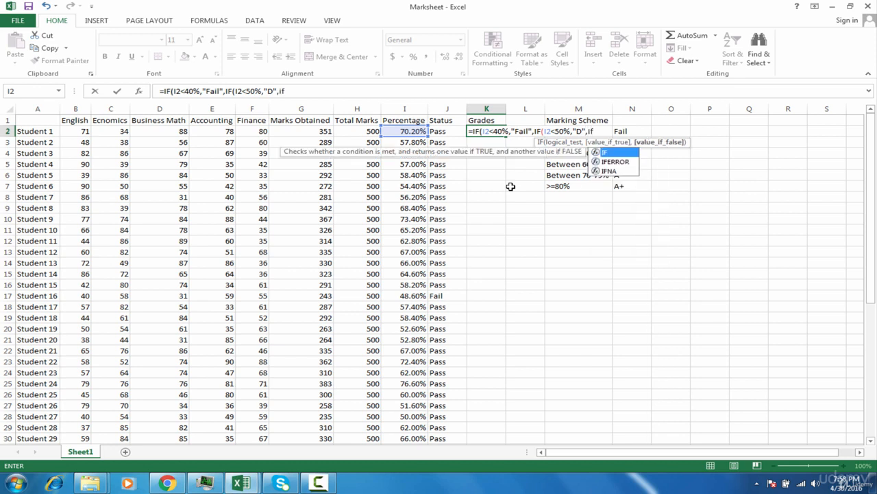
pyautogui.click(411, 131)
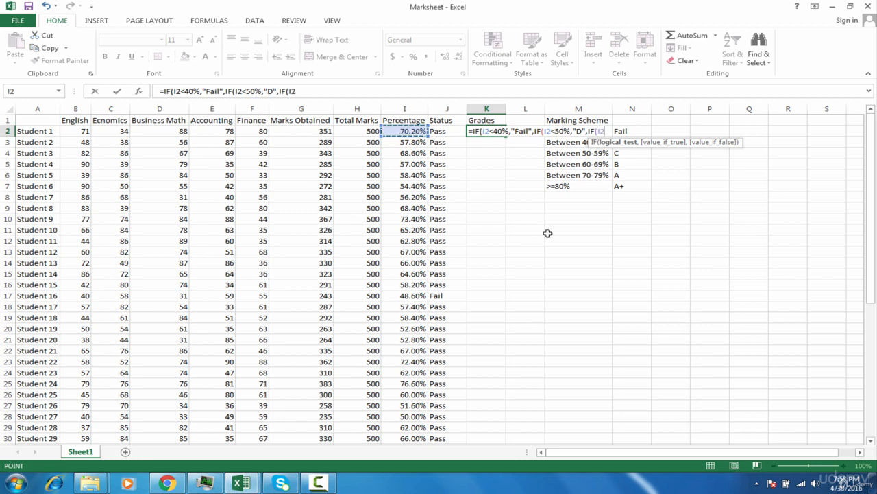
pyautogui.write('<60%')
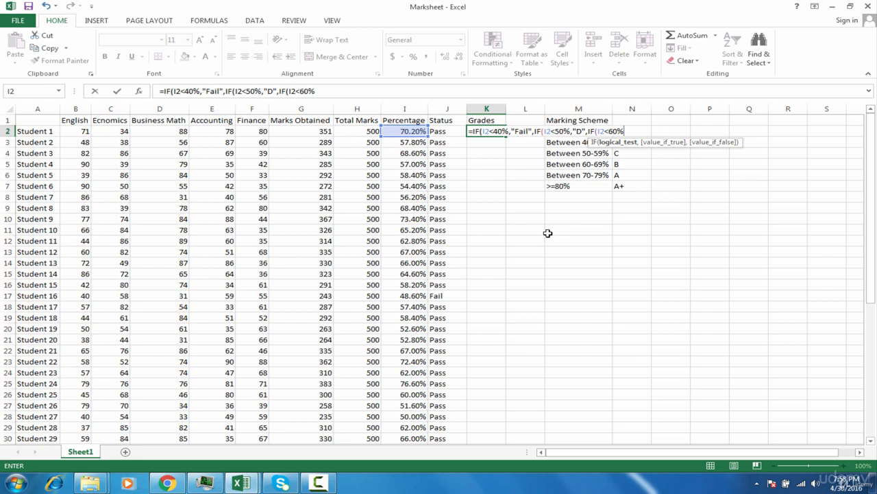
pyautogui.write(',"C')
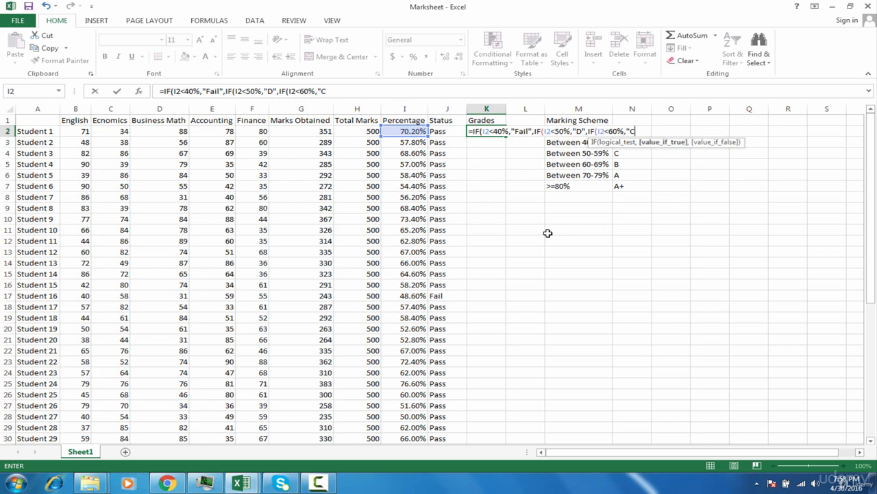
pyautogui.write('",')
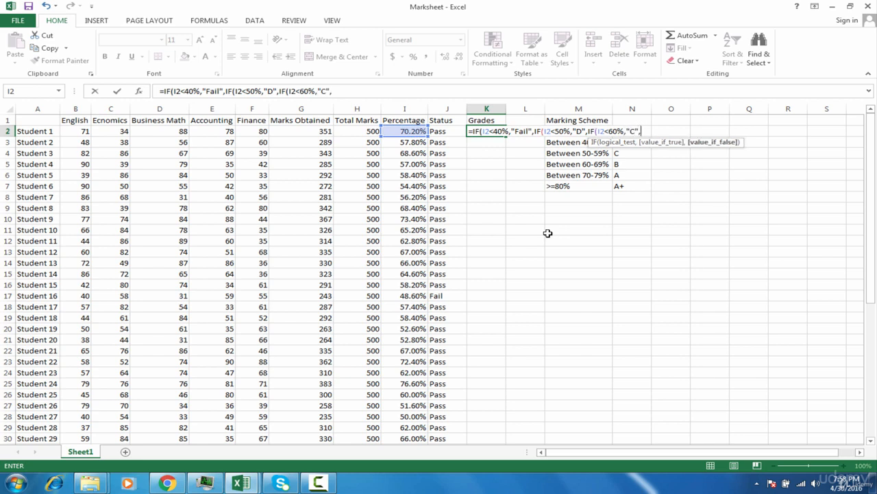
# Step: Nest a fourth IF in K2's formula, returning "B" when I2 is below 70%
pyautogui.write('IF(')
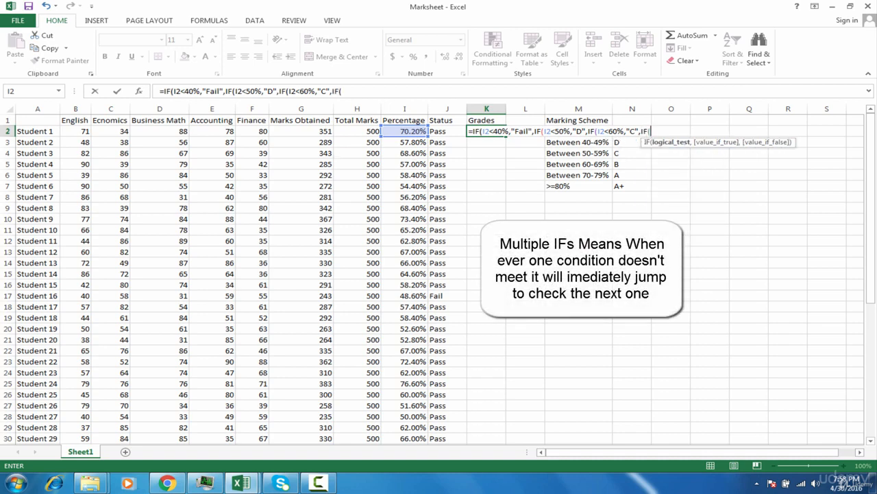
pyautogui.click(411, 131)
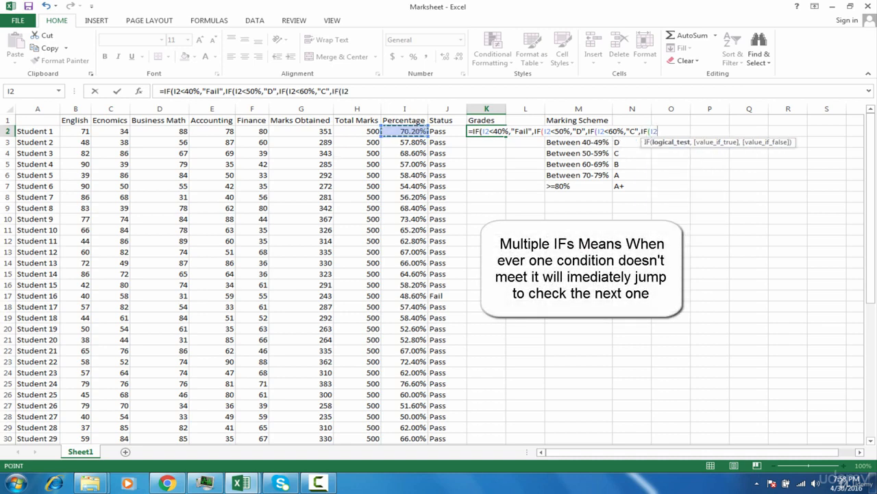
pyautogui.write('<70%')
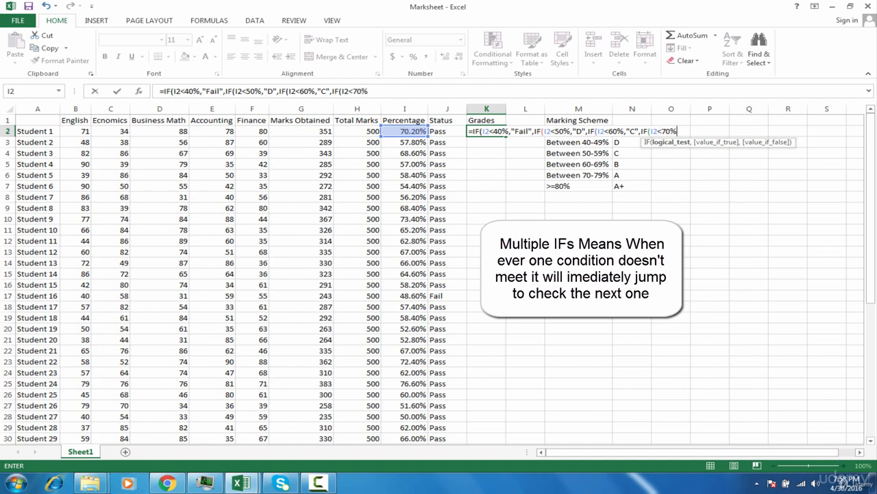
pyautogui.write(',')
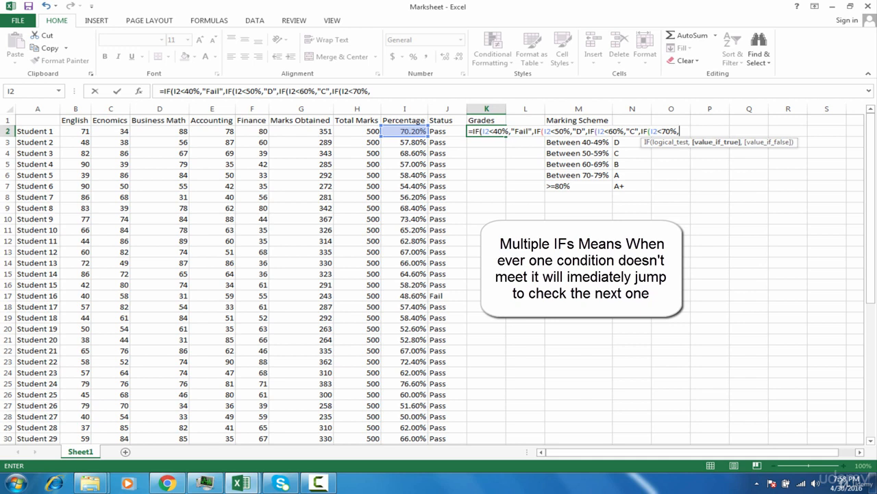
pyautogui.write('"B",IF(')
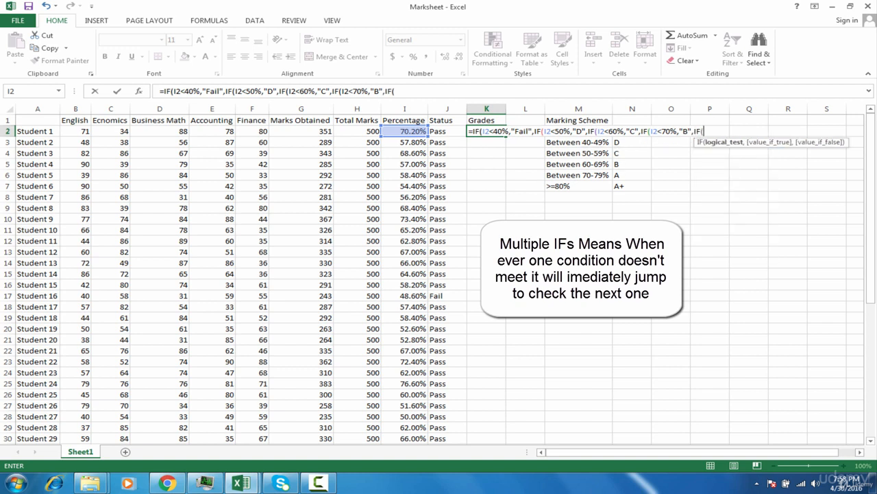
# Step: Nest a fifth IF in K2's formula, returning "A" when I2 is below 80% and "A+" otherwise
pyautogui.click(410, 131)
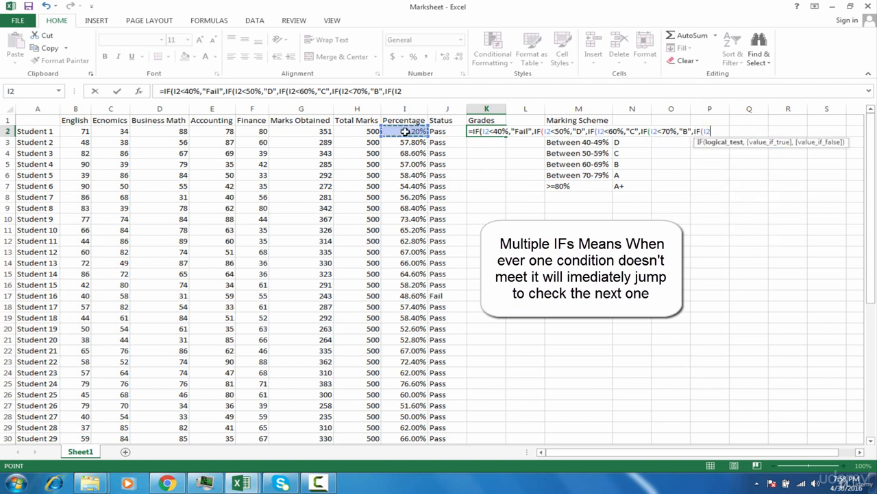
pyautogui.write('<80')
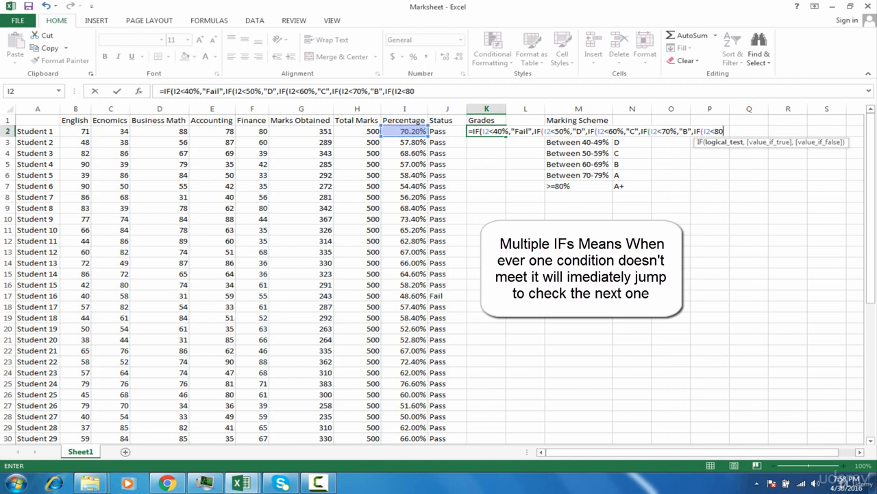
pyautogui.write('%,')
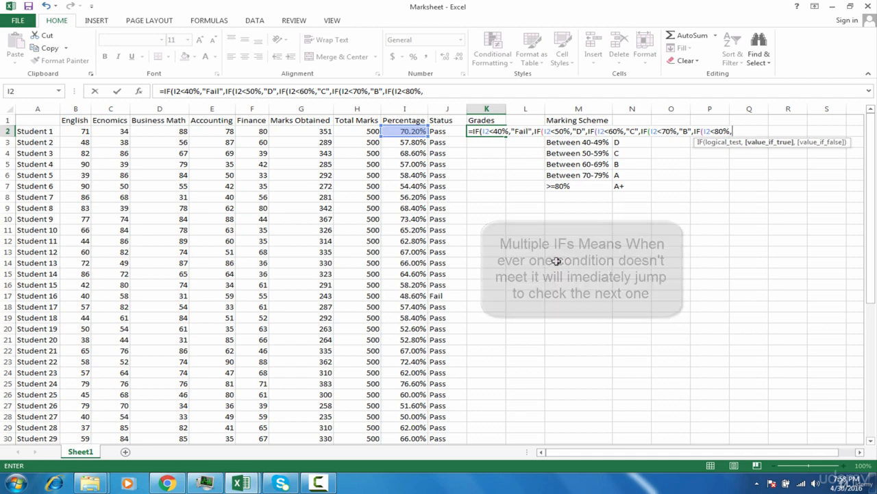
pyautogui.write('"A')
pyautogui.write('"')
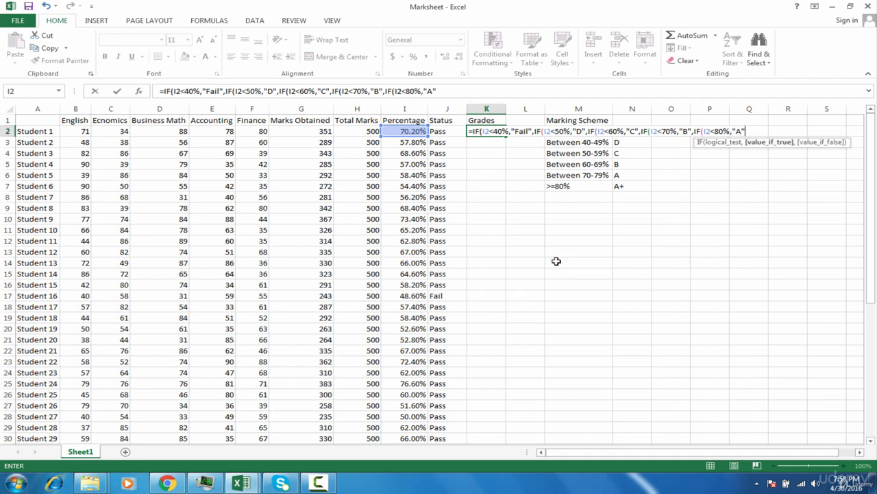
pyautogui.write(',')
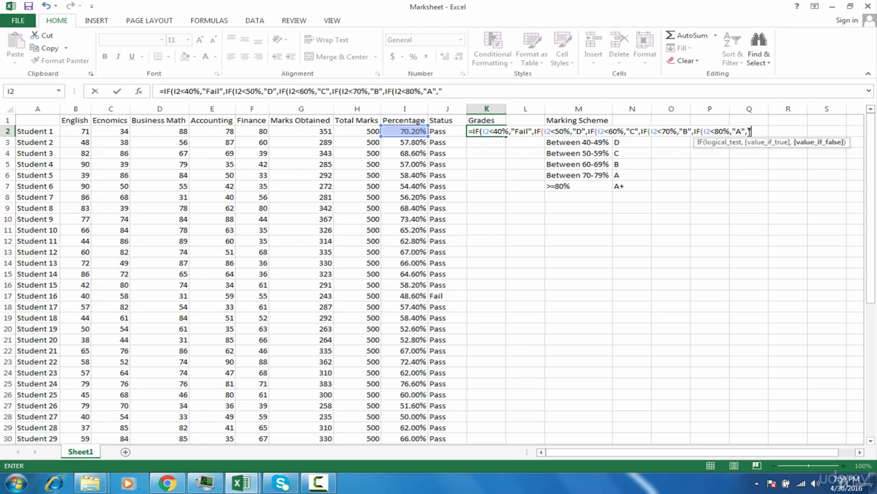
pyautogui.write('"A+')
# Step: Review each IF in K2's formula to count how many closing parentheses it needs
pyautogui.moveTo(472, 132); pyautogui.dragTo(487, 132)
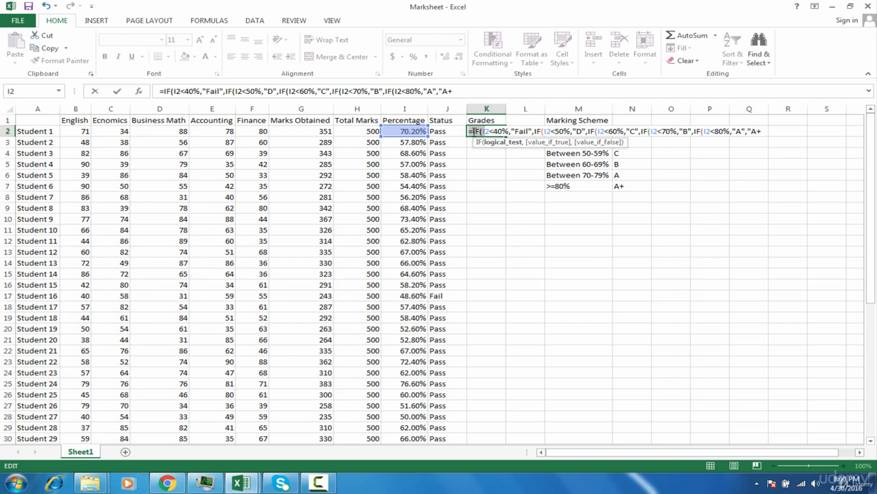
pyautogui.click(758, 131)
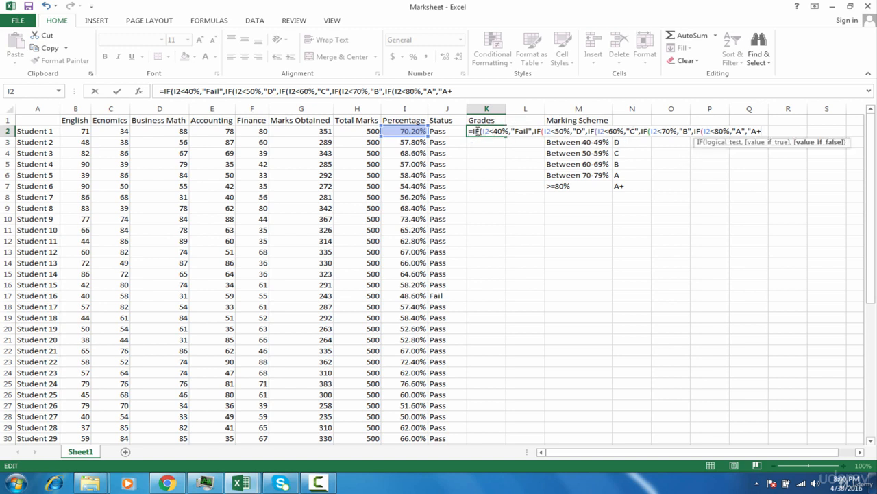
pyautogui.moveTo(470, 131); pyautogui.dragTo(482, 131)
pyautogui.click(544, 131)
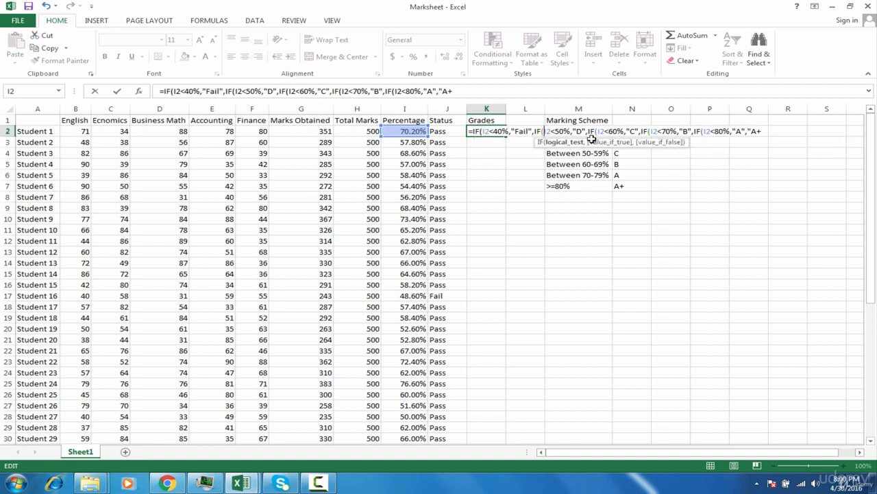
pyautogui.click(606, 131)
pyautogui.click(658, 131)
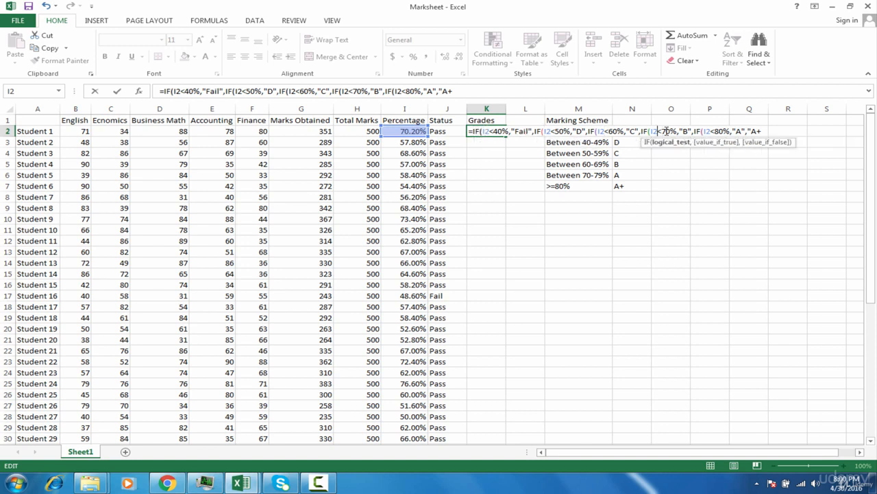
pyautogui.click(707, 131)
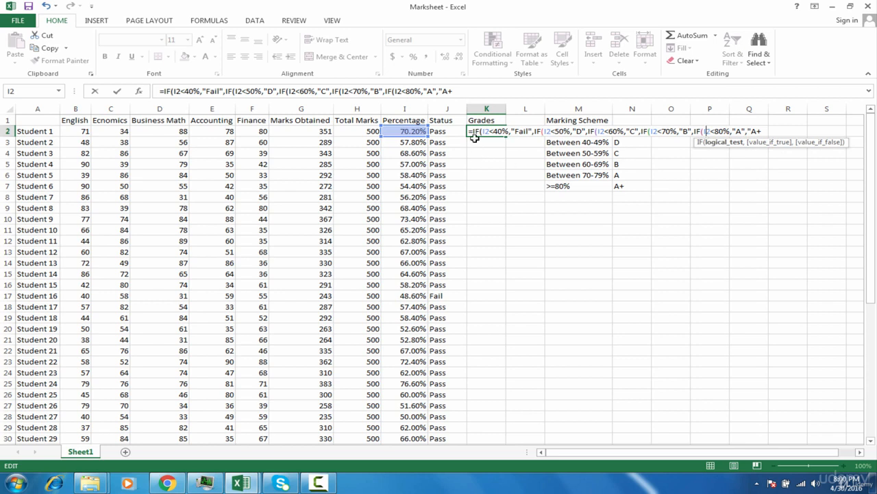
pyautogui.click(765, 132)
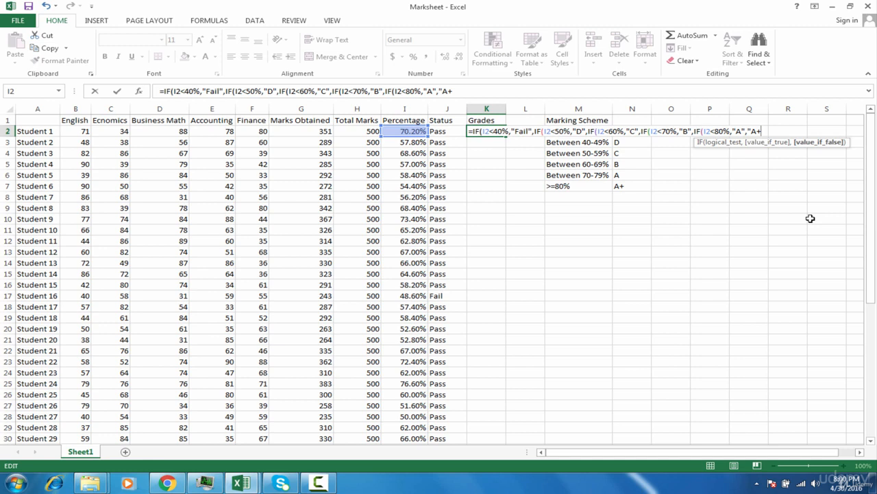
# Step: Finish K2's formula with five closing parentheses and a closing quotation mark after A+, and enter it
pyautogui.write('")))))')
pyautogui.press('Return')
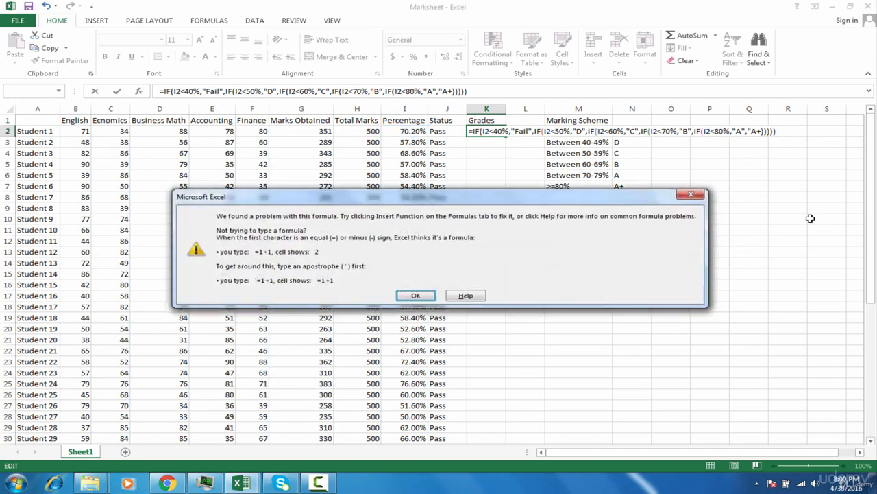
pyautogui.click(413, 297)
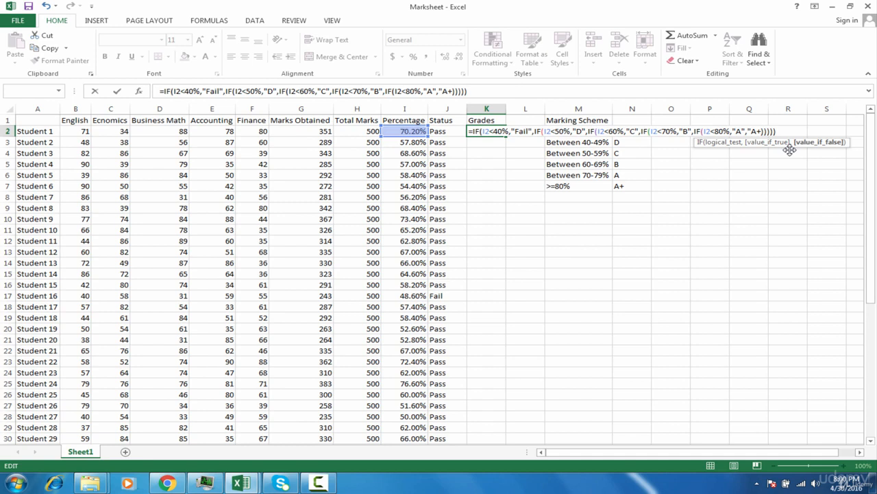
pyautogui.write('"')
pyautogui.press('Return')
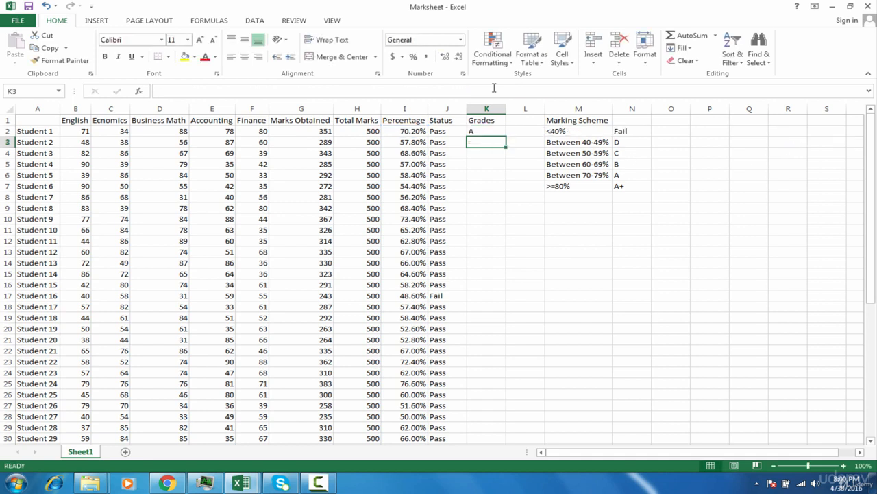
# Step: Fill the grade formula from K2 down the Grades column for all students
pyautogui.click(493, 129)
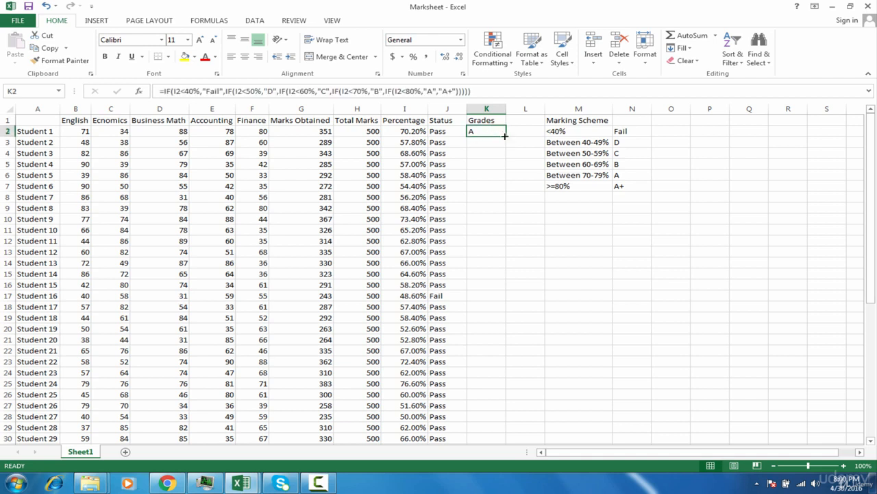
pyautogui.doubleClick(505, 136)
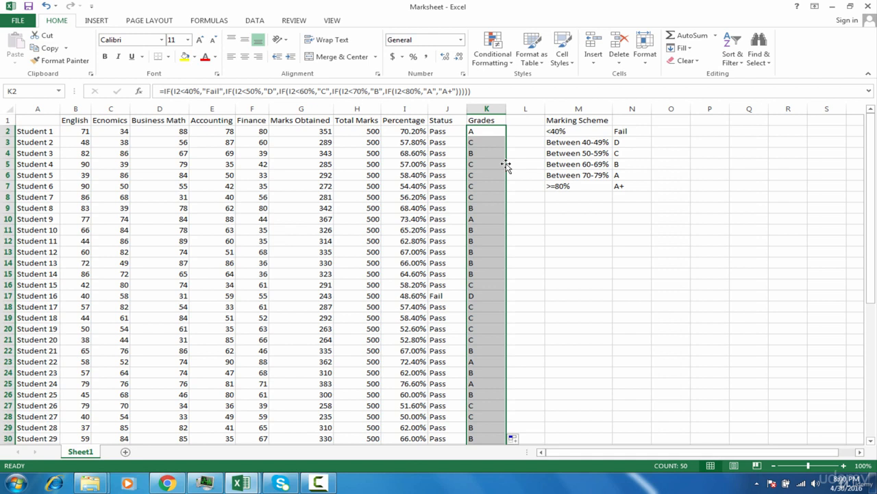
# Step: Remove all five closing parentheses from K2's formula, enter it and accept the suggested correction
pyautogui.click(498, 132)
pyautogui.doubleClick(498, 132)
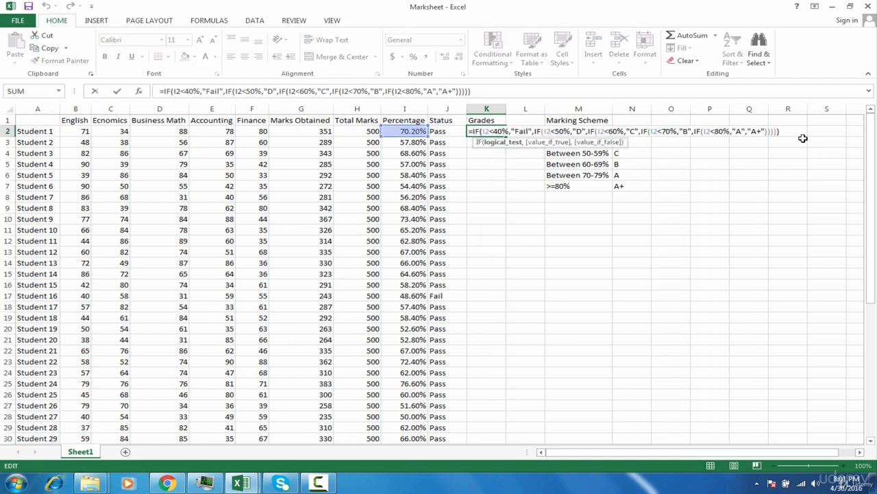
pyautogui.press('BackSpace')
pyautogui.press('BackSpace')
pyautogui.press('BackSpace')
pyautogui.press('BackSpace')
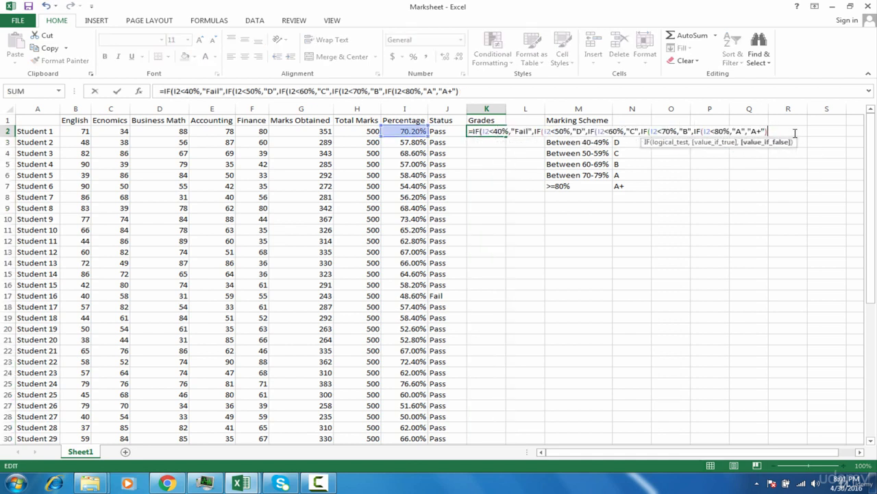
pyautogui.press('BackSpace')
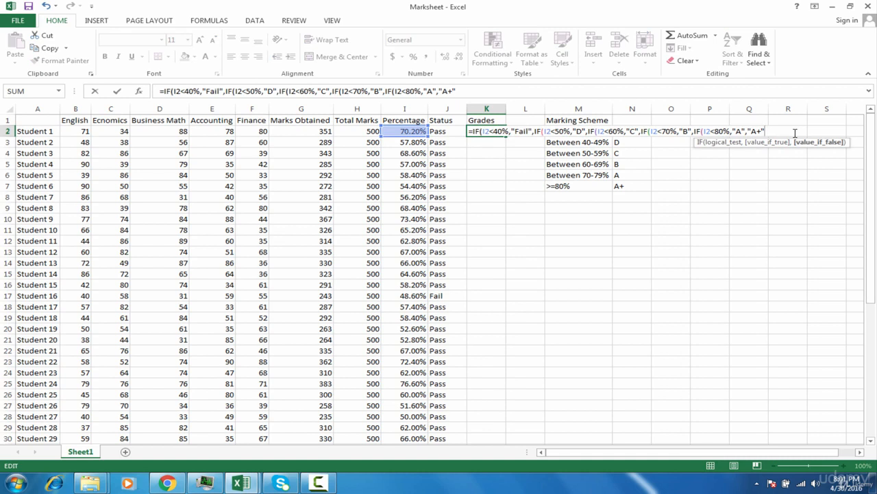
pyautogui.press('Return')
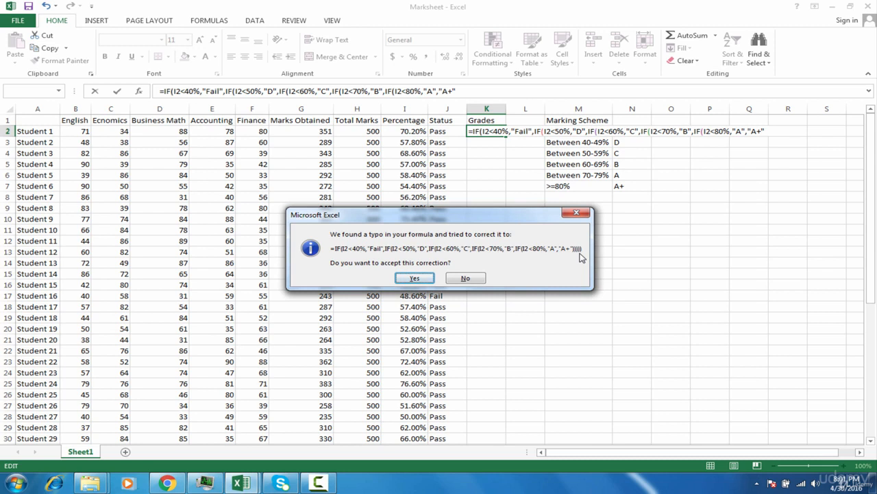
pyautogui.click(414, 279)
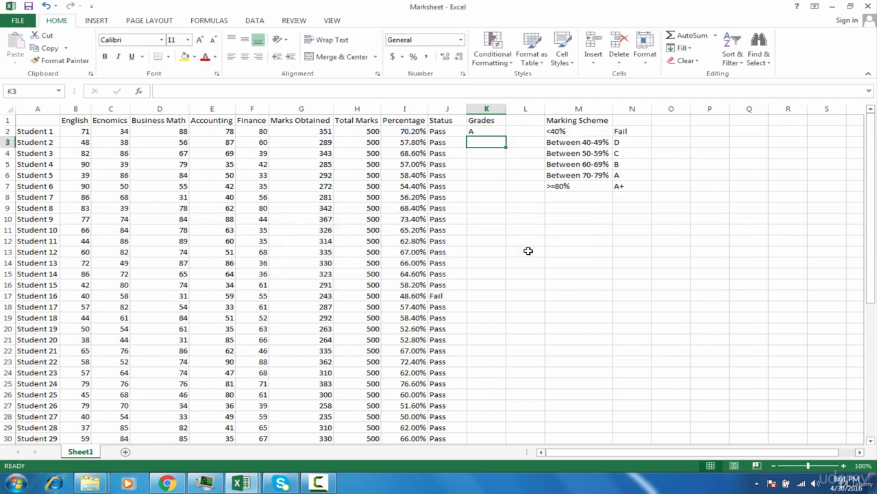
# Step: Copy K2's nested IF formula down to every student row in the Grades column and check the filled grades
pyautogui.click(490, 130)
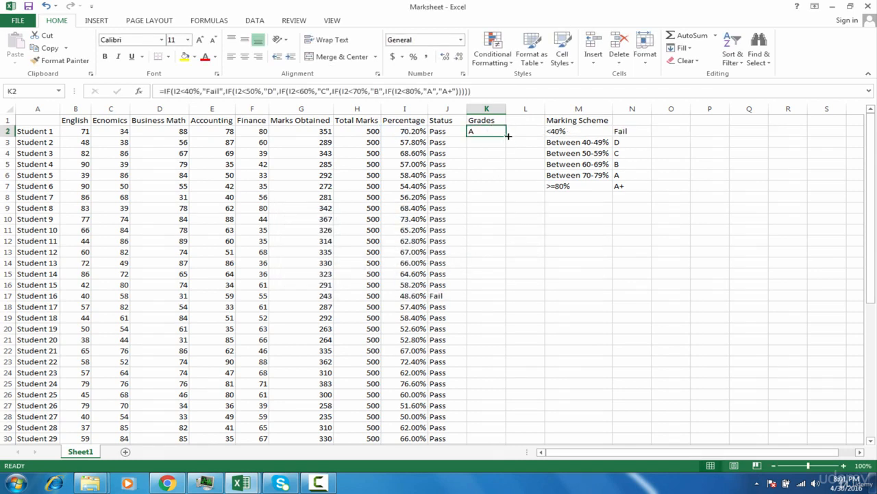
pyautogui.doubleClick(507, 136)
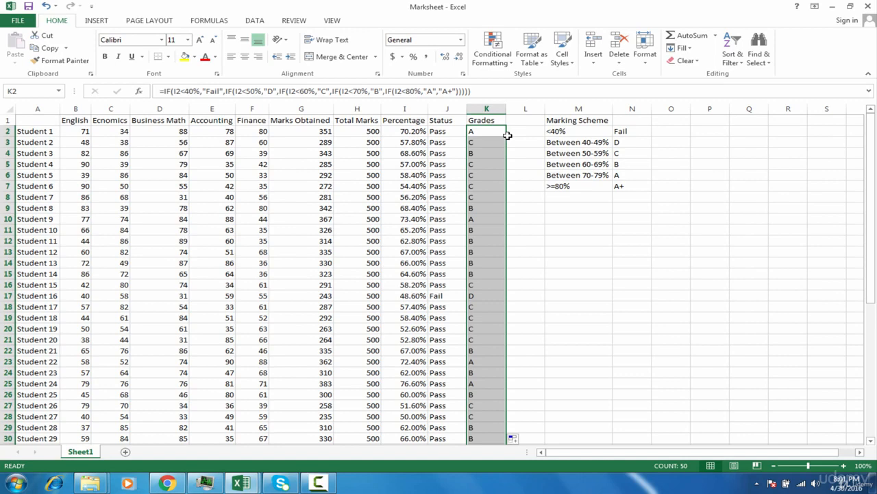
pyautogui.moveTo(869, 229); pyautogui.dragTo(869, 277)
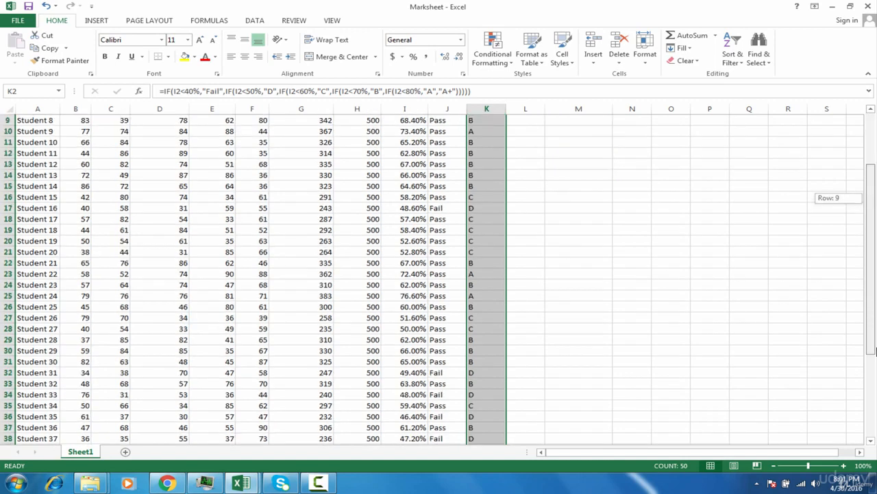
pyautogui.moveTo(871, 348); pyautogui.dragTo(876, 184)
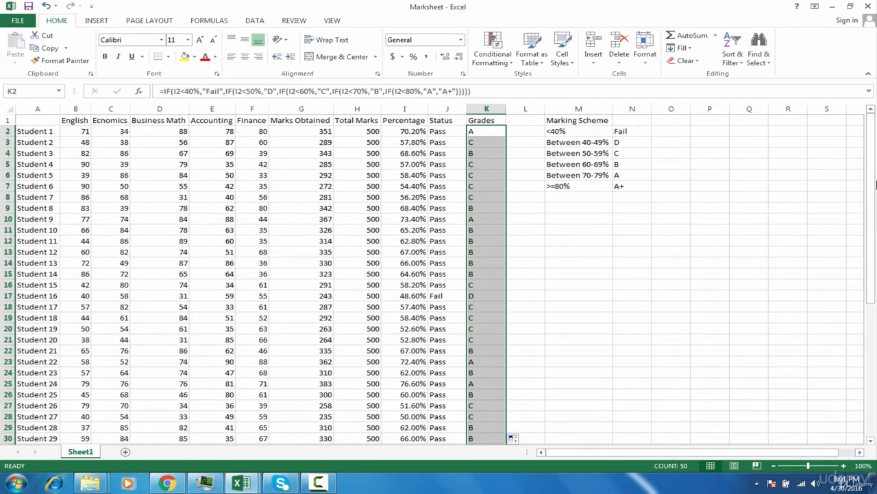